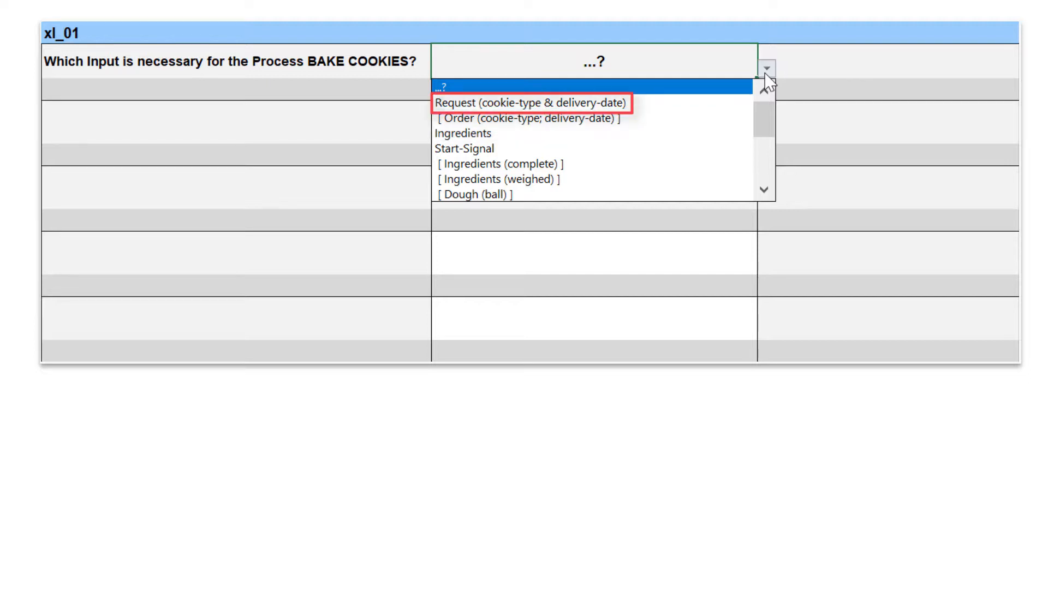
# Choose Request (cookie-type & delivery-date) as the input and classify its 'unambiguous, complete and understandable' requirement as Quality
pyautogui.click(736, 105)
pyautogui.write('unambiguous, complete and understandable')
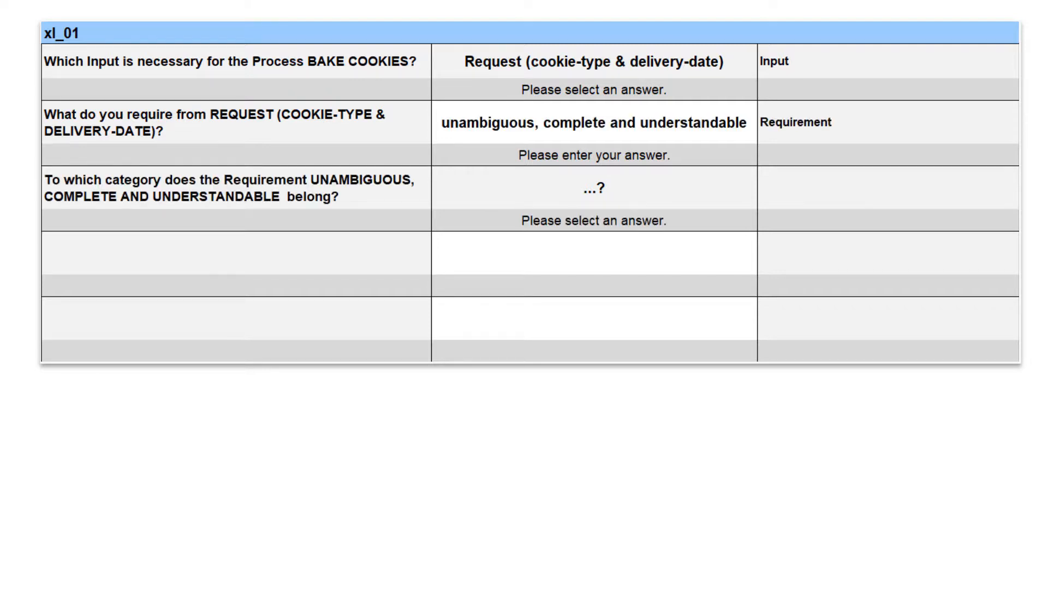
pyautogui.click(768, 200)
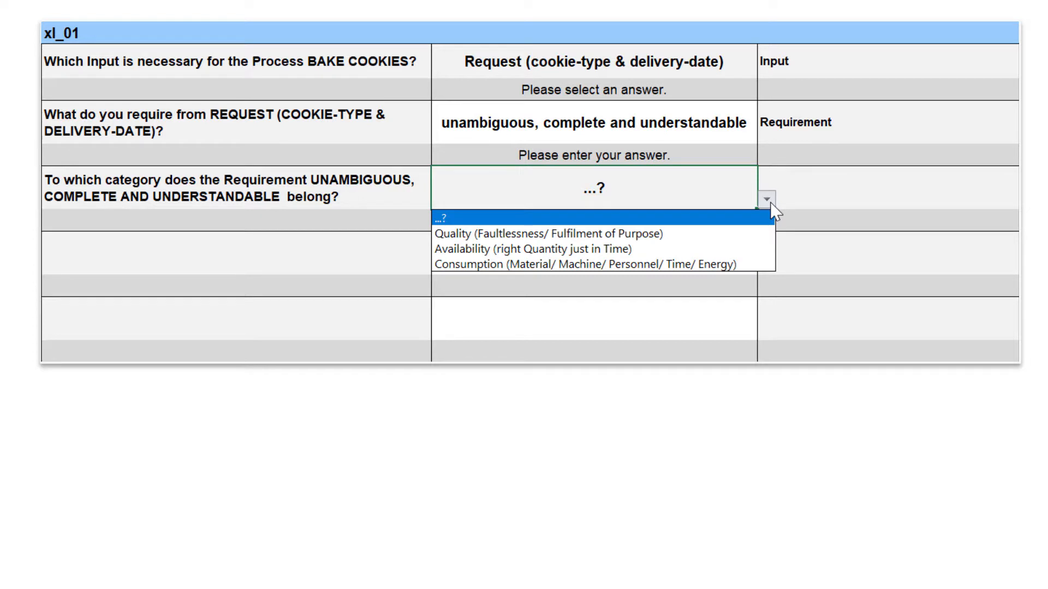
pyautogui.click(755, 236)
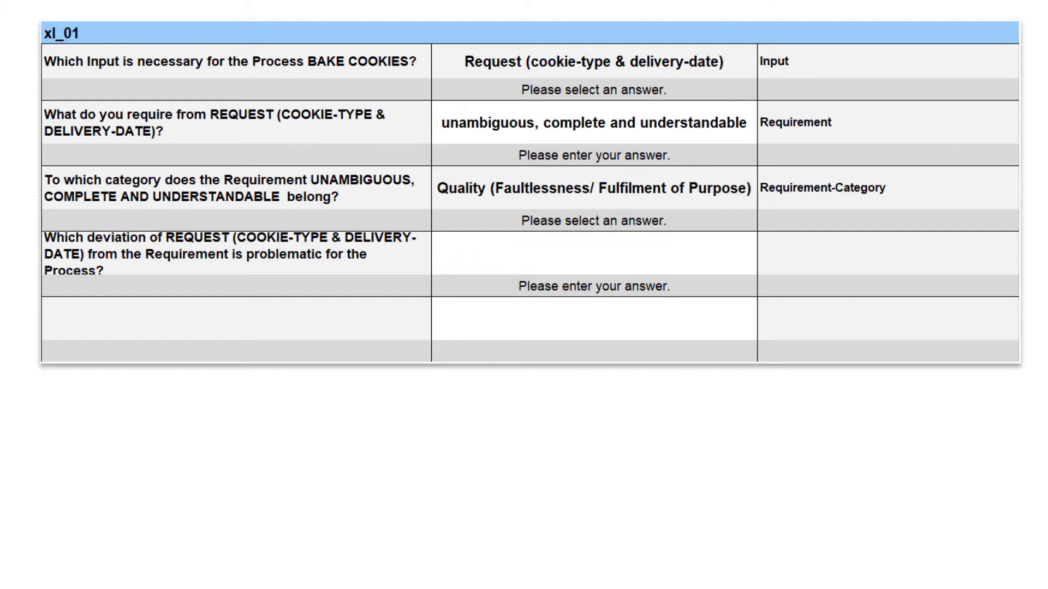